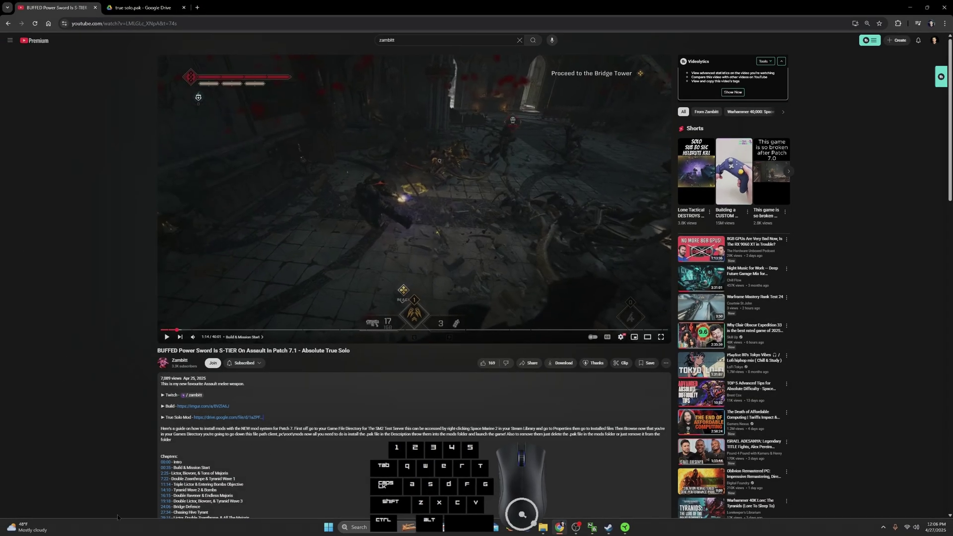
- Highlight the video title and channel info, then switch to the true solo.pak Google Drive tab
{"action": "left_click_drag", "start_coordinate": [149, 355], "coordinate": [190, 361]}
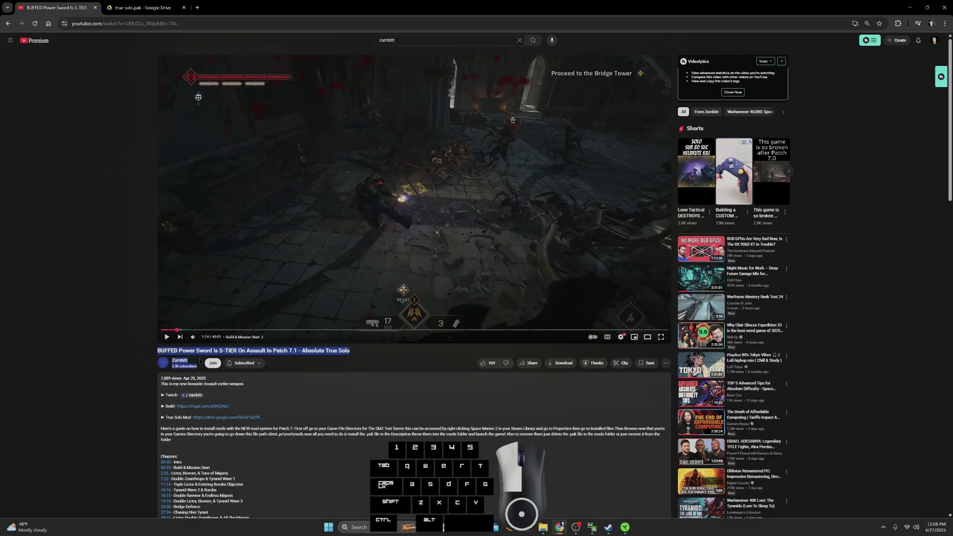
{"action": "mouse_move", "coordinate": [189, 361]}
{"action": "left_mouse_down"}
{"action": "mouse_move", "coordinate": [193, 374]}
{"action": "mouse_move", "coordinate": [189, 362]}
{"action": "left_mouse_up"}
{"action": "left_click", "coordinate": [33, 303]}
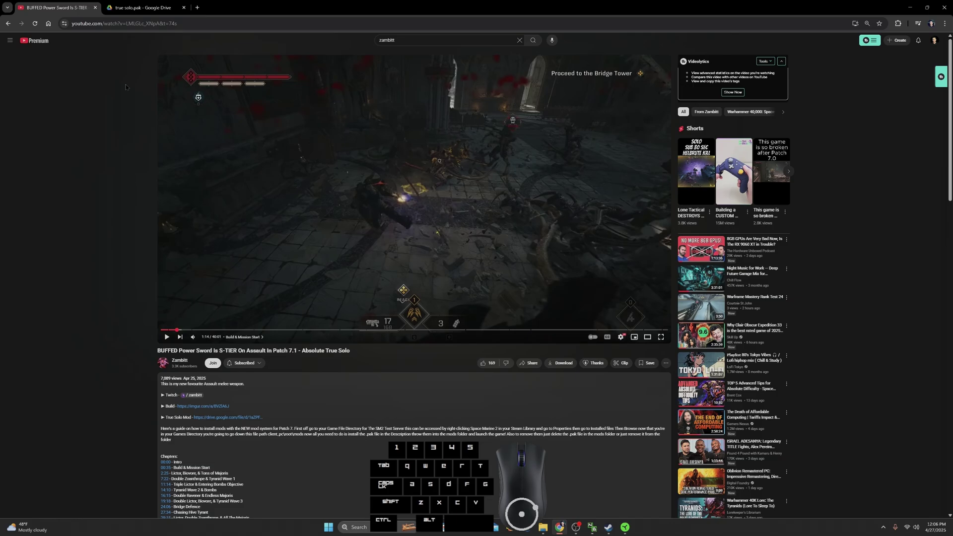
{"action": "left_click", "coordinate": [139, 9]}
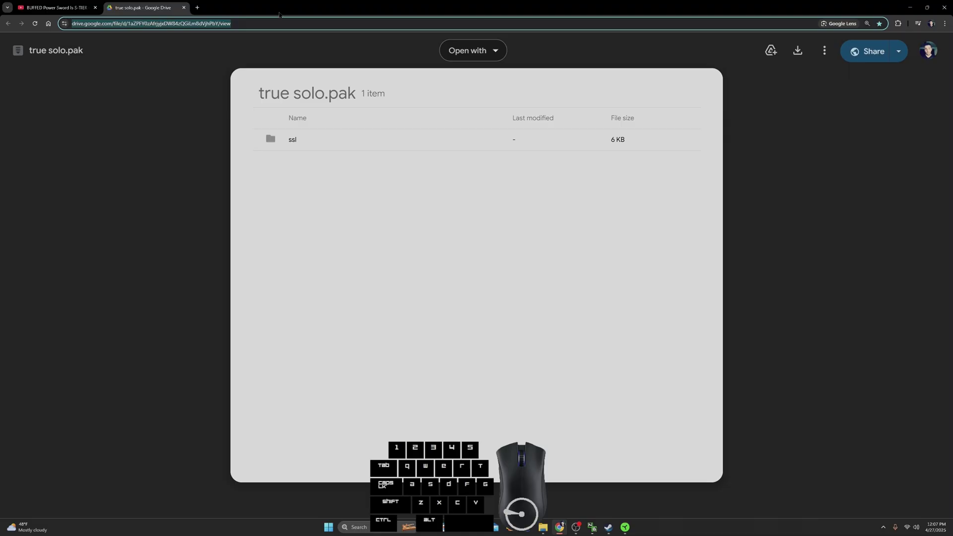
- Open the TRUE SOLO Drive file from the bookmarks overflow in a new page
{"action": "left_click", "coordinate": [55, 8]}
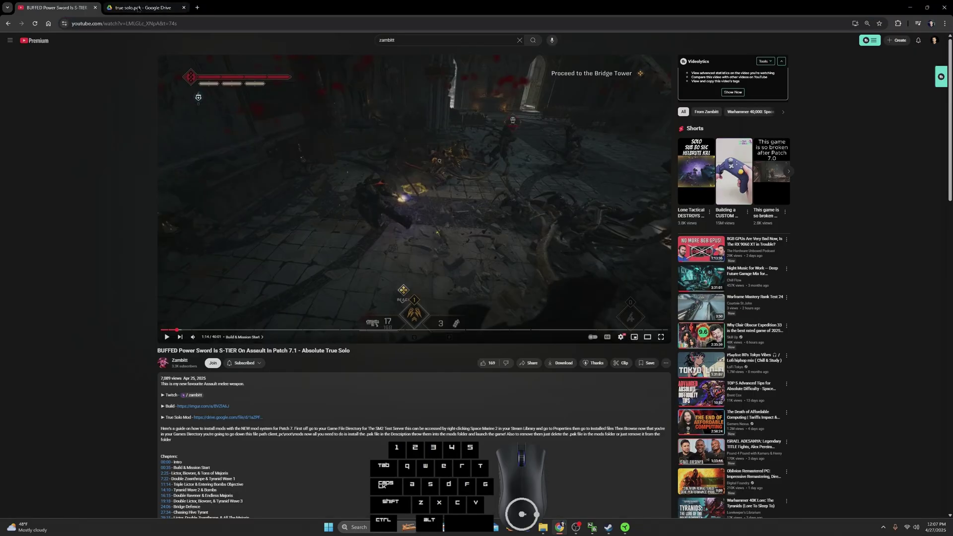
{"action": "left_click", "coordinate": [198, 8]}
{"action": "left_click", "coordinate": [930, 38]}
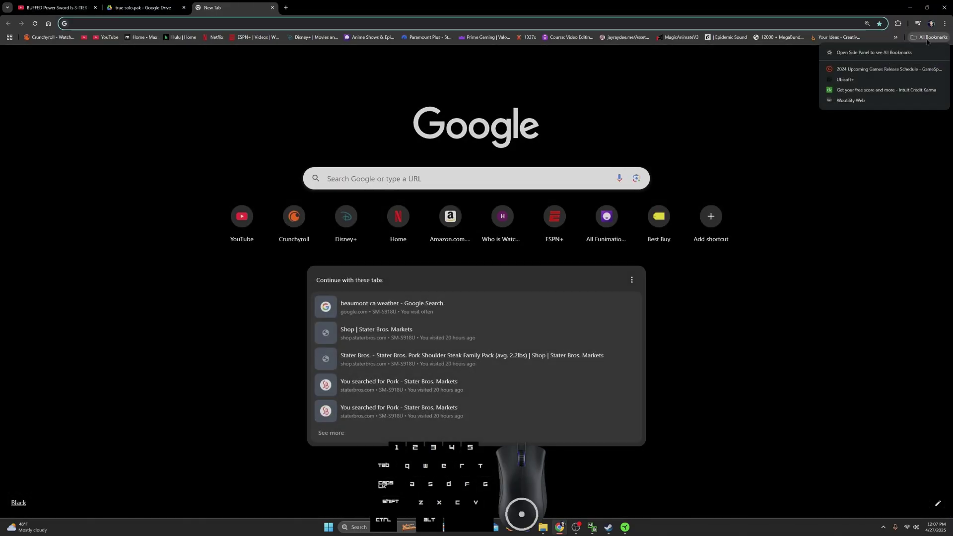
{"action": "left_click", "coordinate": [931, 38]}
{"action": "left_click", "coordinate": [895, 37]}
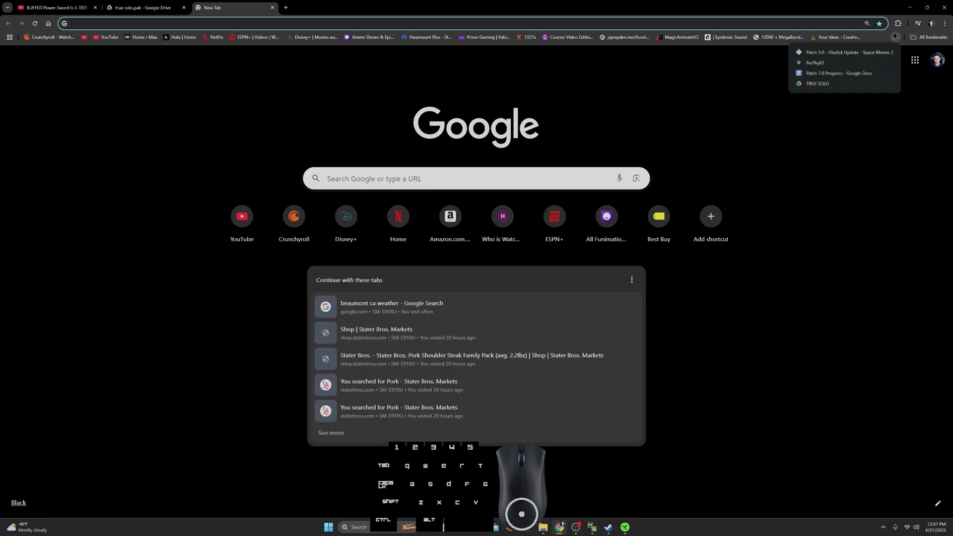
{"action": "left_click", "coordinate": [818, 83]}
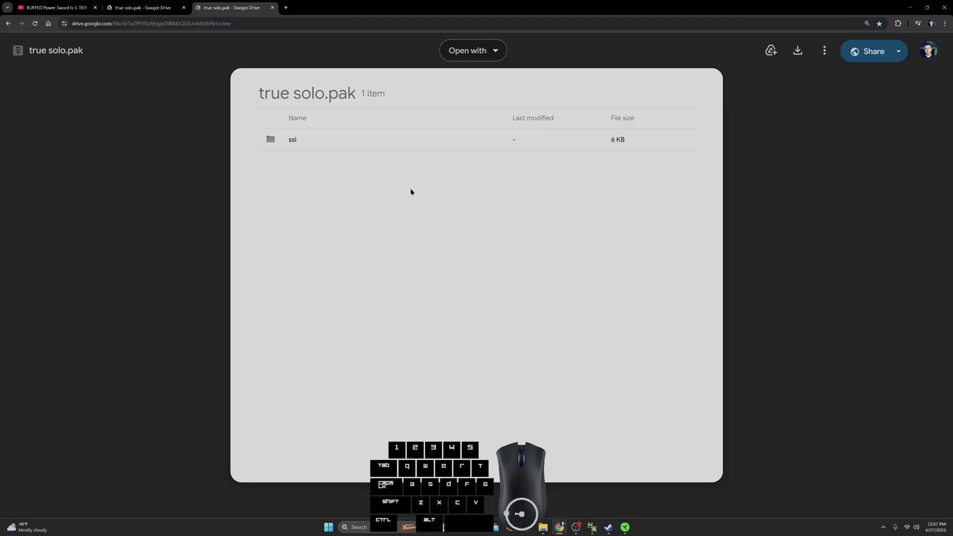
- Download true solo.pak and show the browser's download history with Ctrl+J
{"action": "left_click", "coordinate": [798, 50]}
{"action": "key", "text": "ctrl"}
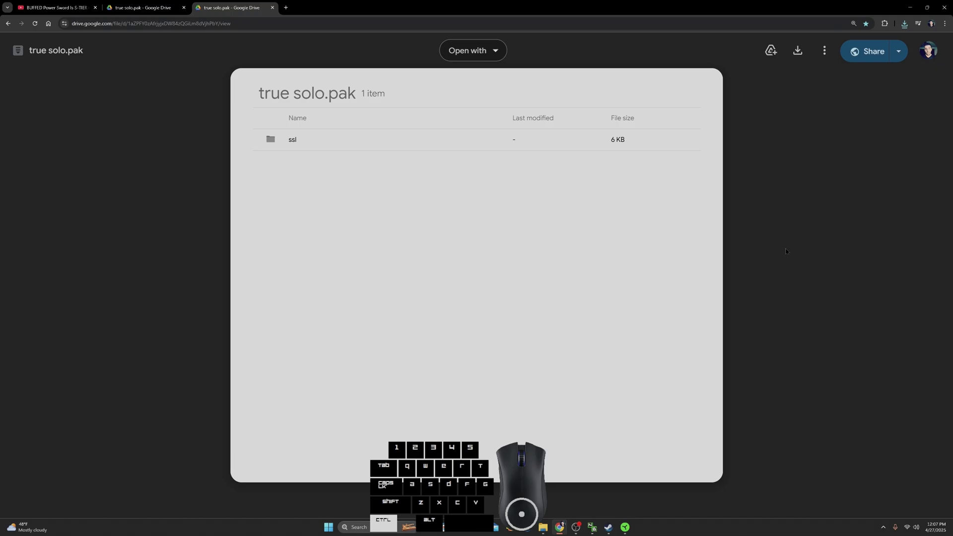
{"action": "key", "text": "ctrl+j"}
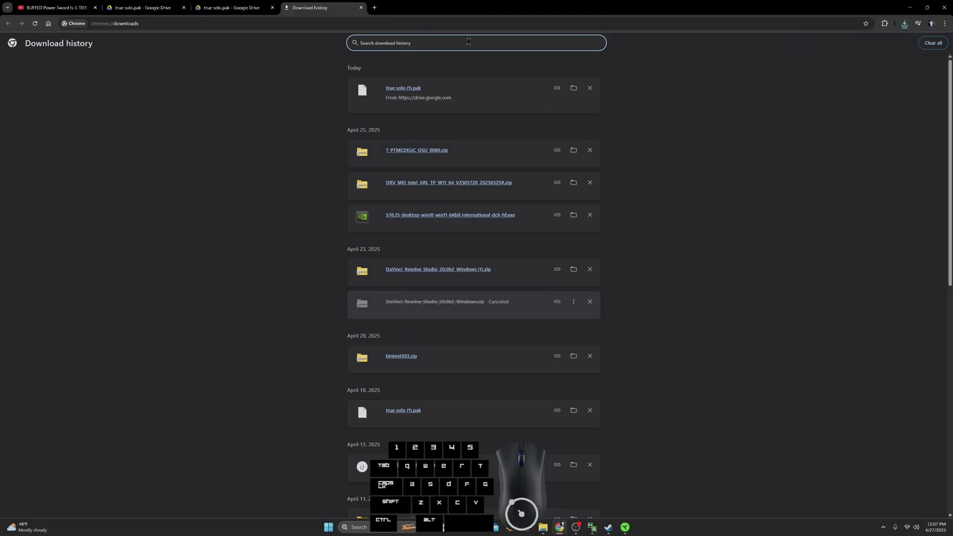
- Reveal true solo (1).pak in the Downloads folder from download history
{"action": "left_click", "coordinate": [574, 90]}
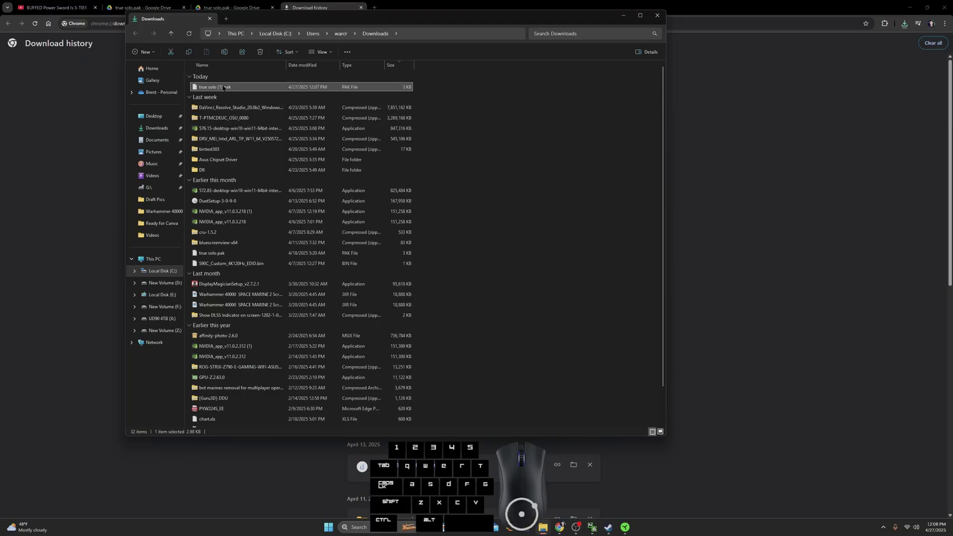
- Copy true solo (1).pak from Downloads and switch to the Steam library
{"action": "left_click", "coordinate": [243, 78]}
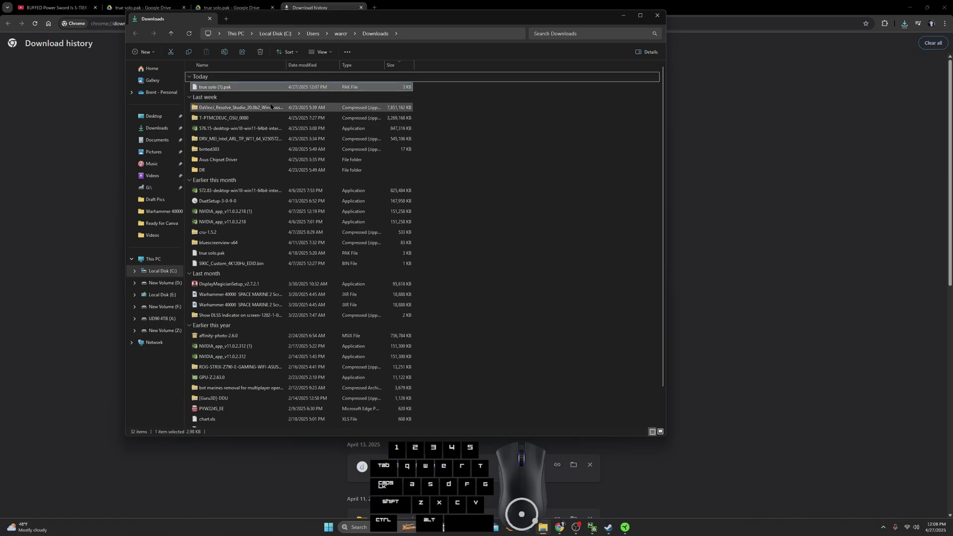
{"action": "right_click", "coordinate": [209, 88]}
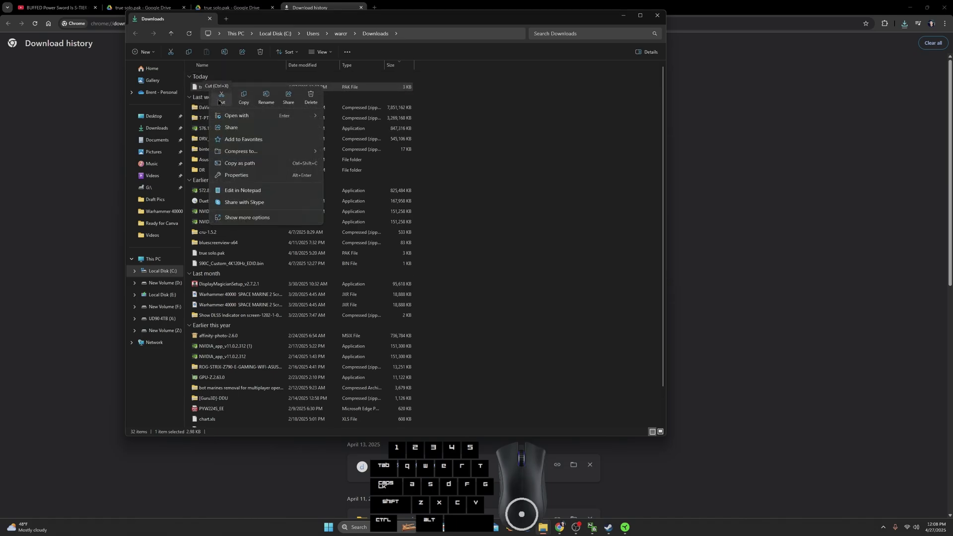
{"action": "left_click", "coordinate": [159, 128]}
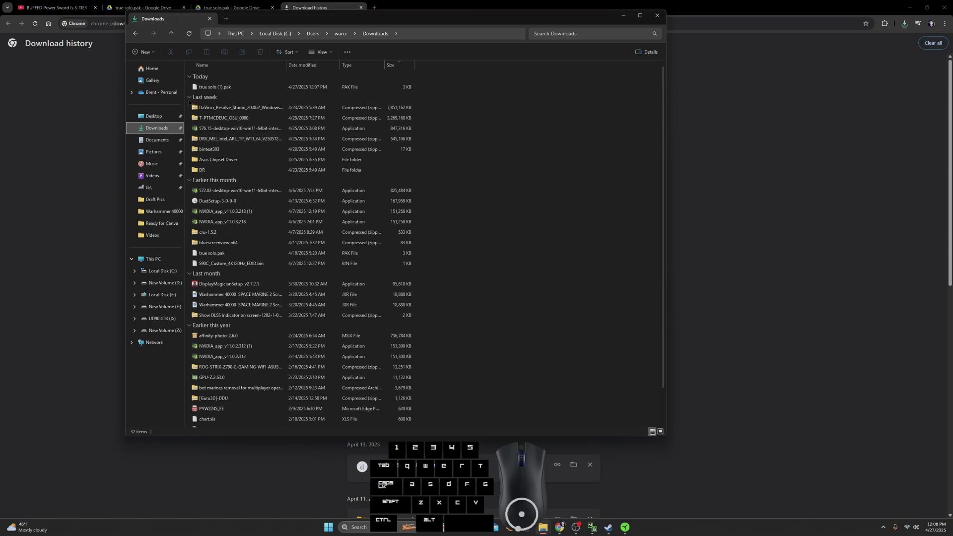
{"action": "right_click", "coordinate": [223, 86]}
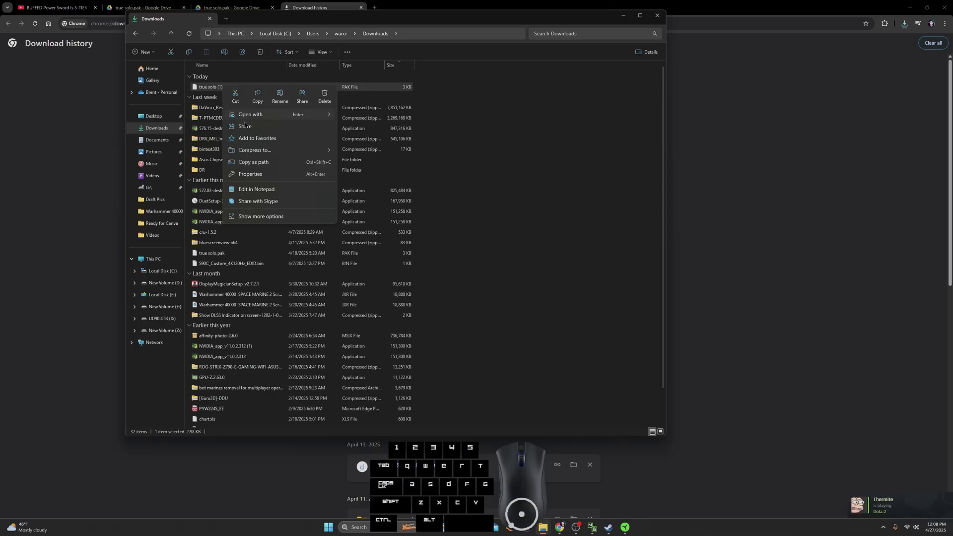
{"action": "left_click", "coordinate": [258, 96]}
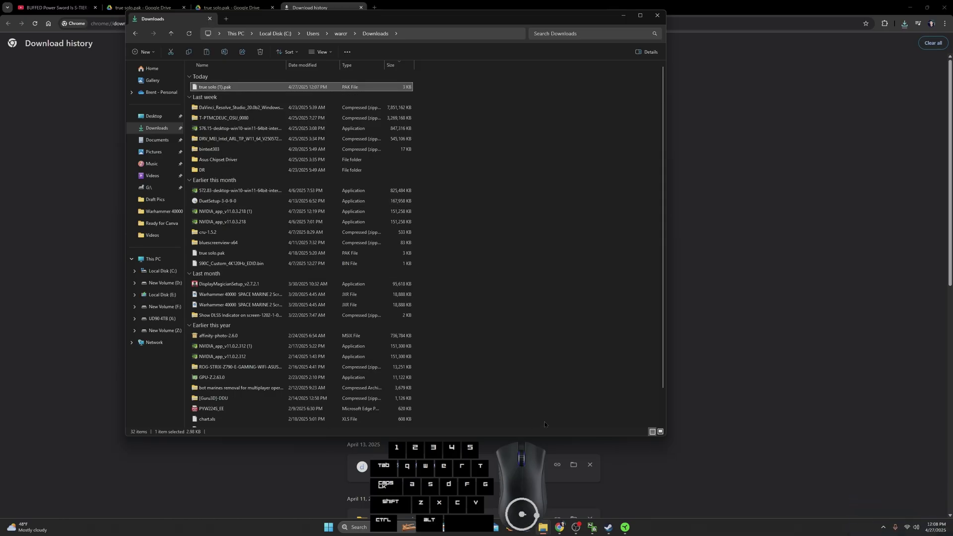
{"action": "left_click", "coordinate": [609, 527]}
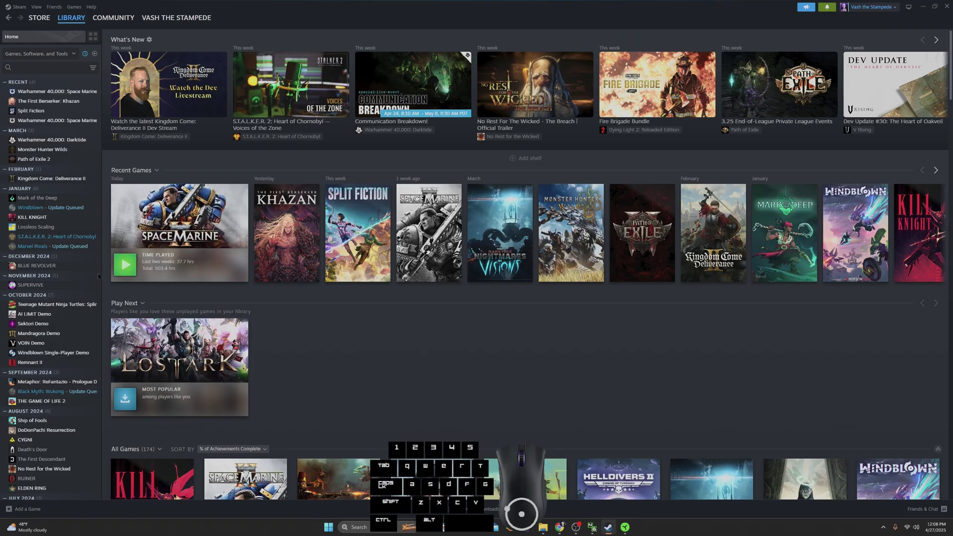
- Open Space Marine 2's install folder through Manage > Browse local files
{"action": "left_click", "coordinate": [58, 92]}
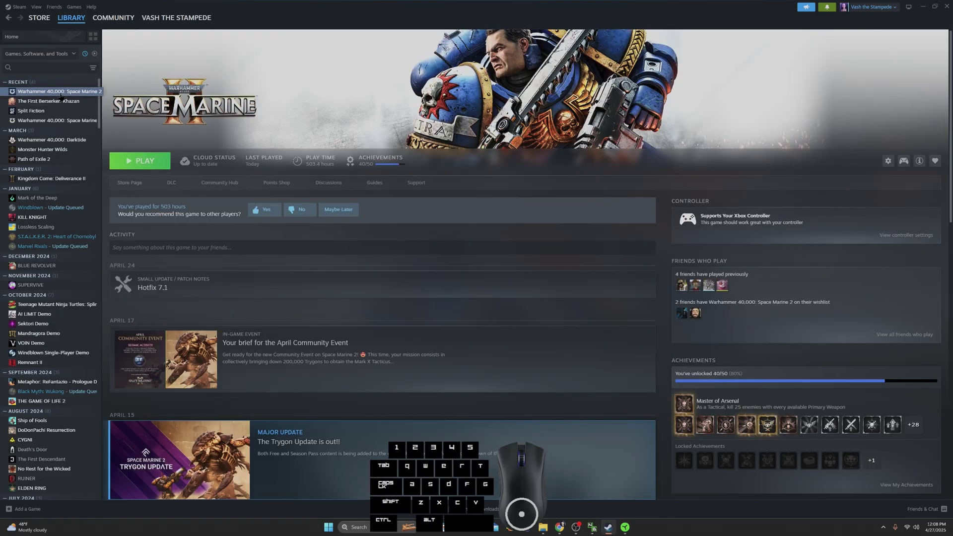
{"action": "right_click", "coordinate": [61, 97]}
{"action": "left_click", "coordinate": [74, 100]}
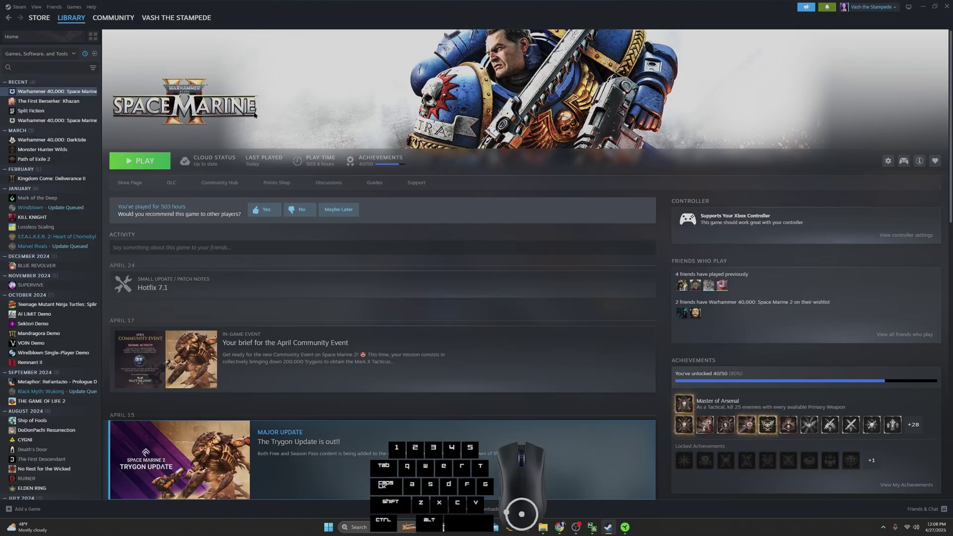
{"action": "right_click", "coordinate": [61, 96]}
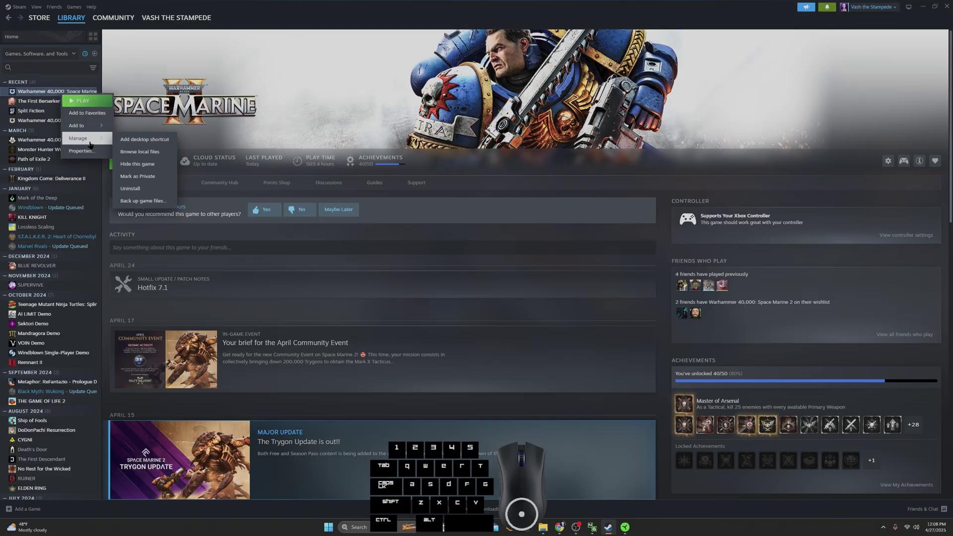
{"action": "key", "text": "Escape"}
{"action": "right_click", "coordinate": [67, 96]}
{"action": "mouse_move", "coordinate": [84, 138]}
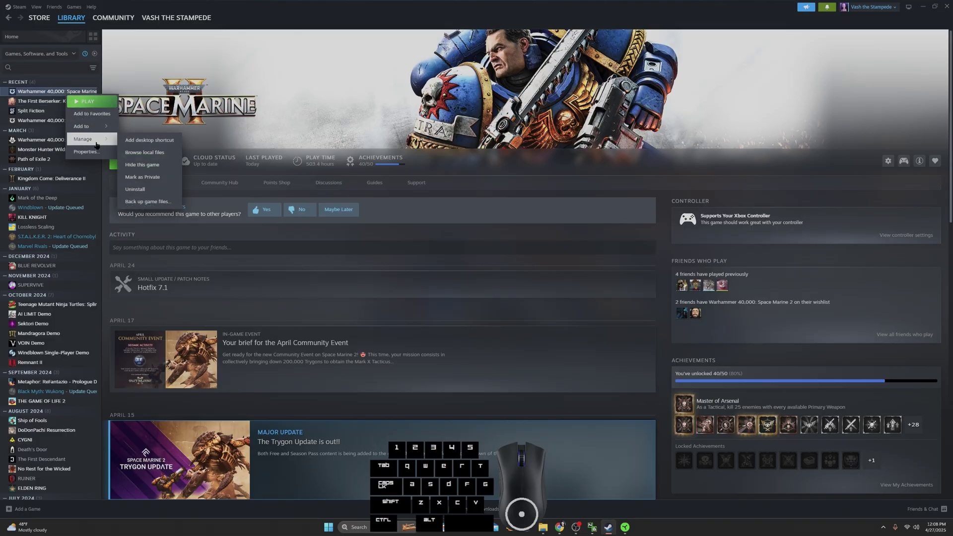
{"action": "left_click", "coordinate": [164, 155]}
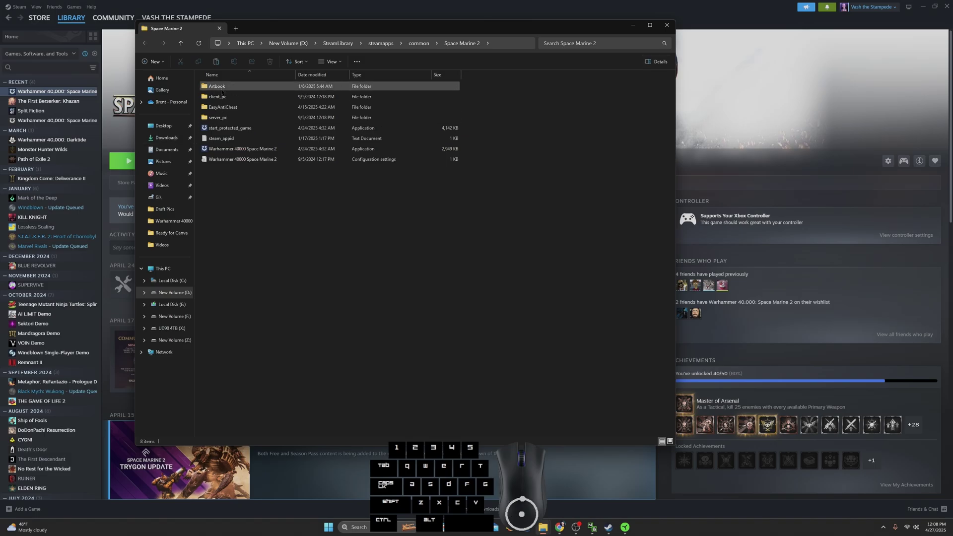
{"action": "mouse_move", "coordinate": [217, 97]}
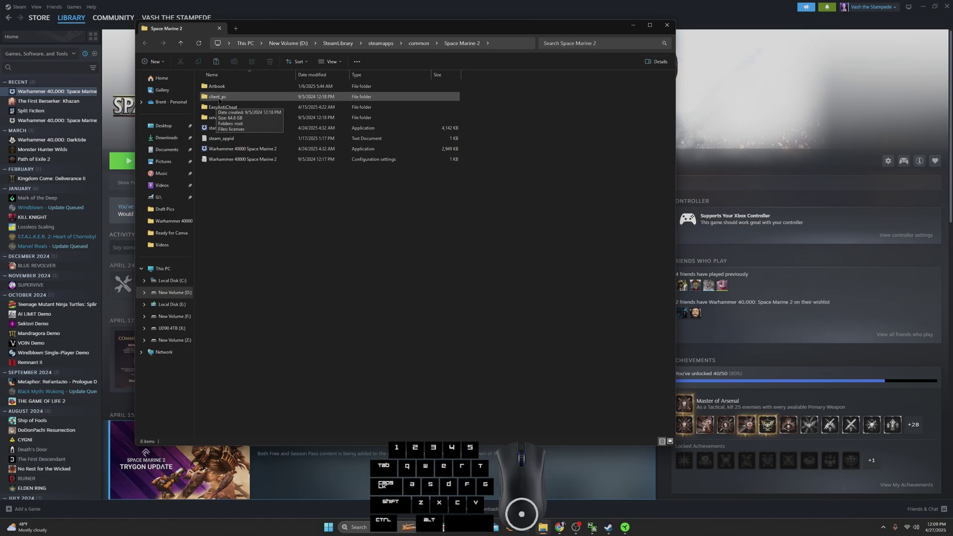
- Navigate into client_pc, then root, then mods in the Space Marine 2 folder
{"action": "double_click", "coordinate": [223, 101]}
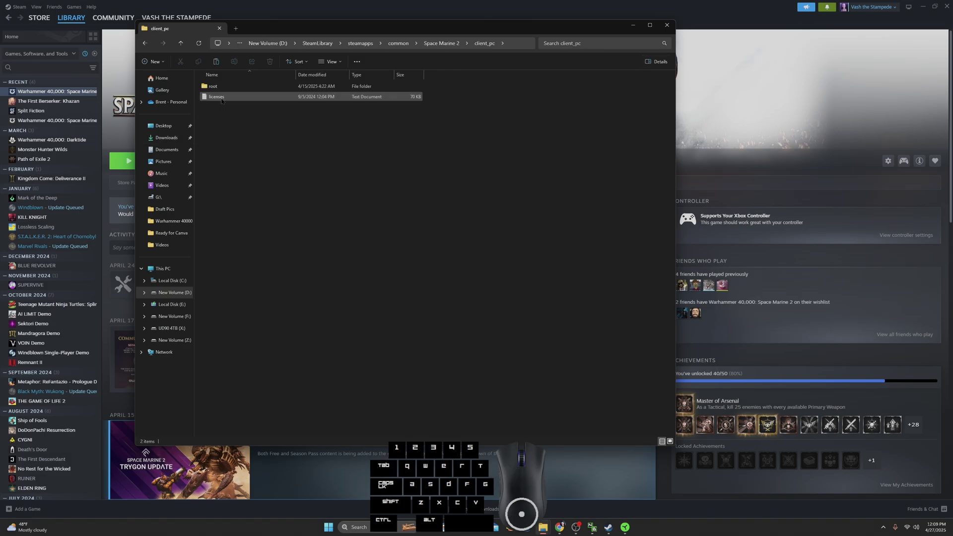
{"action": "double_click", "coordinate": [214, 86]}
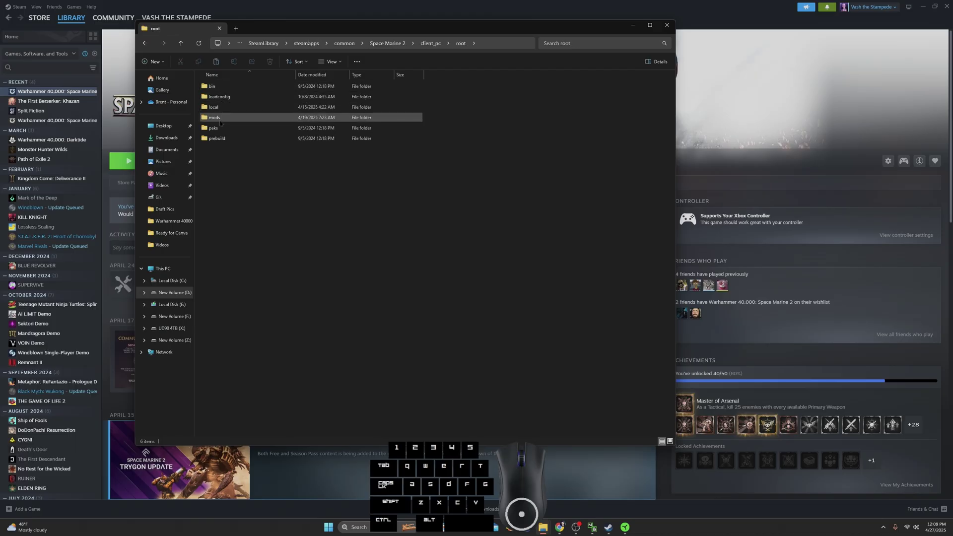
{"action": "left_click", "coordinate": [221, 123]}
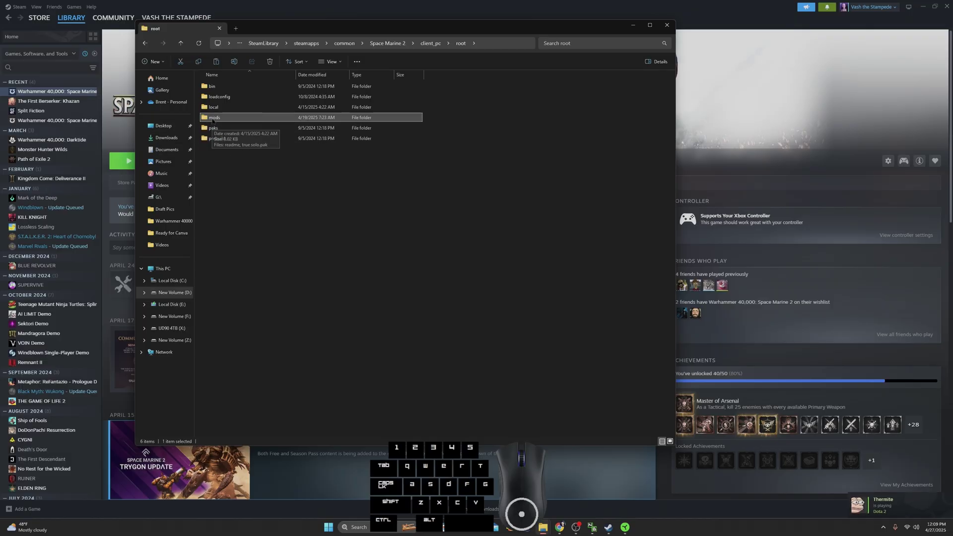
{"action": "double_click", "coordinate": [212, 119]}
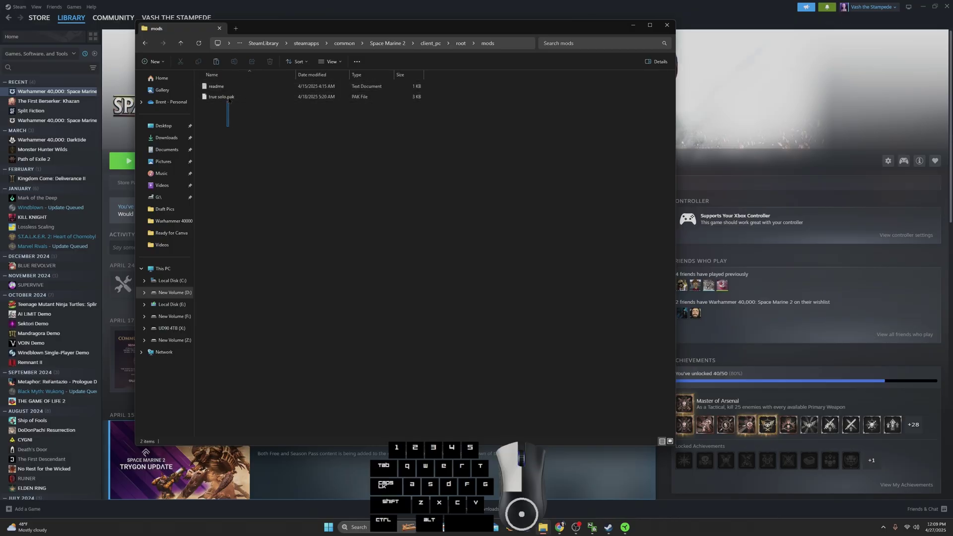
- Paste the copied mod file into the mods folder
{"action": "left_click_drag", "start_coordinate": [208, 120], "coordinate": [224, 96]}
{"action": "left_click", "coordinate": [226, 124]}
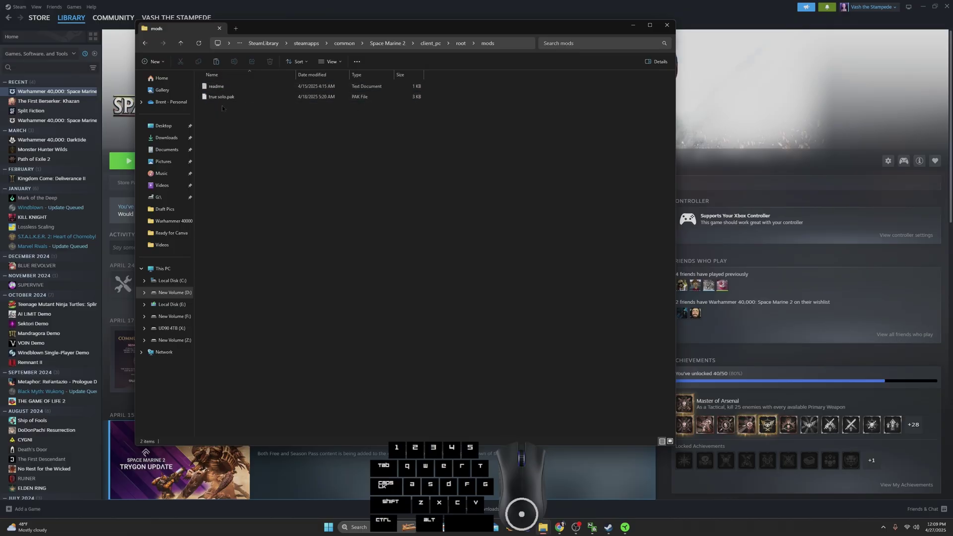
{"action": "right_click", "coordinate": [220, 110]}
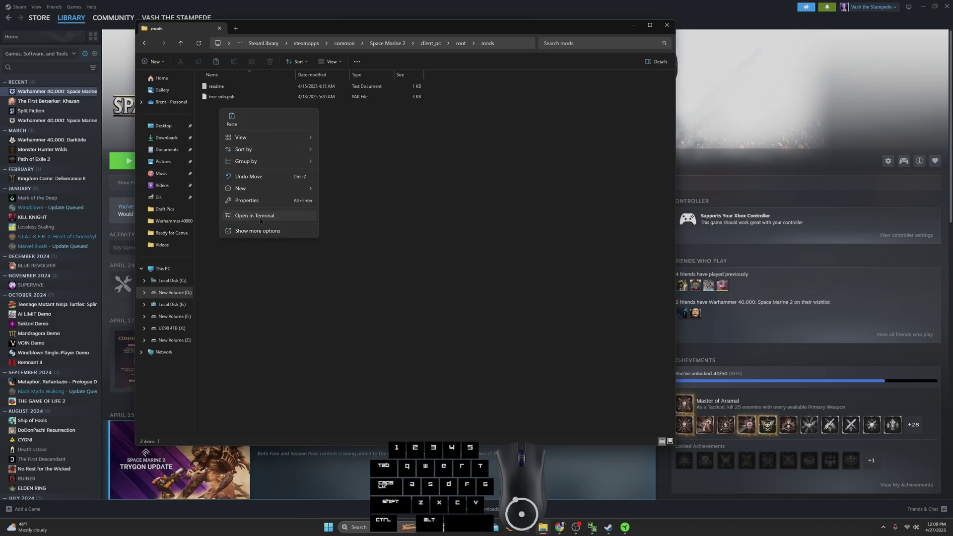
{"action": "left_click", "coordinate": [231, 120]}
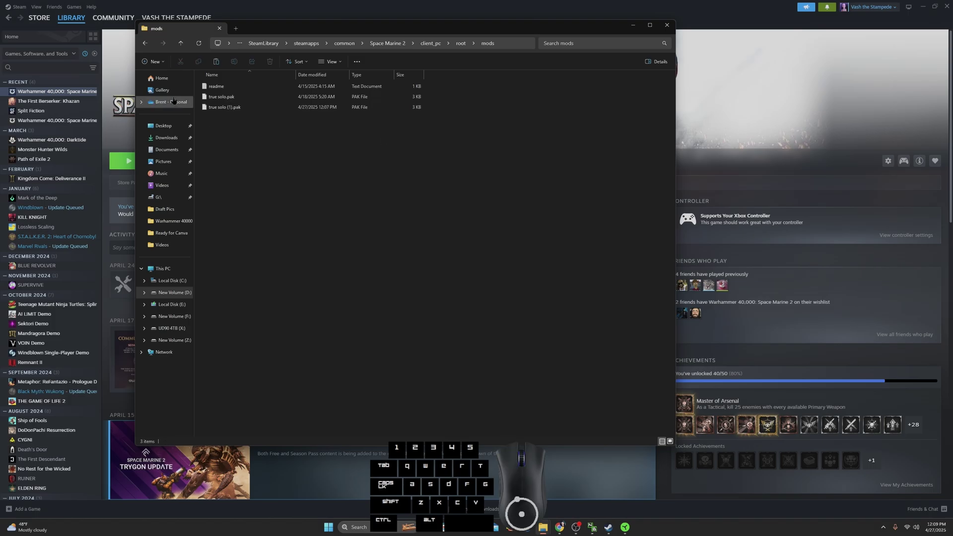
- Delete the duplicate true solo (1).pak and bring Steam back to the front
{"action": "left_click", "coordinate": [226, 109]}
{"action": "right_click", "coordinate": [225, 112]}
{"action": "left_click", "coordinate": [226, 113]}
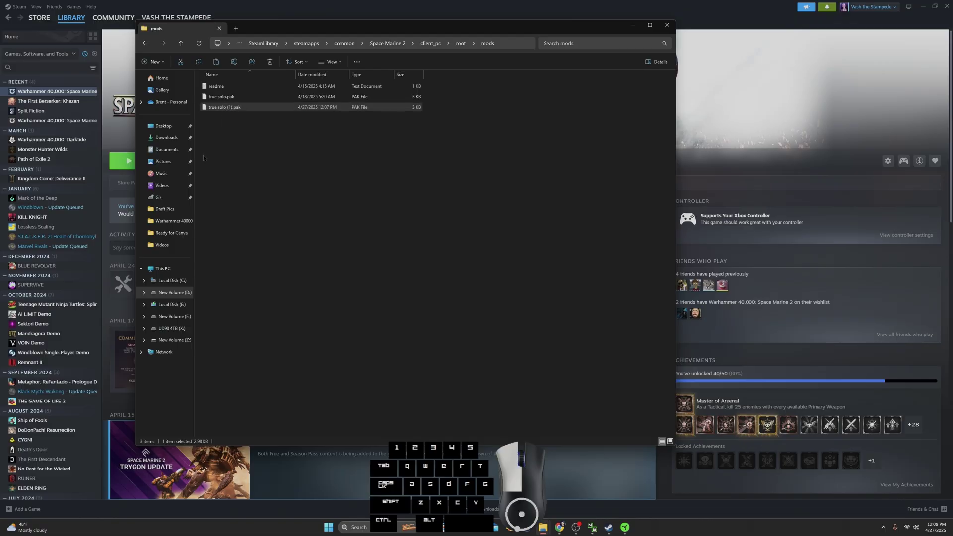
{"action": "right_click", "coordinate": [221, 111]}
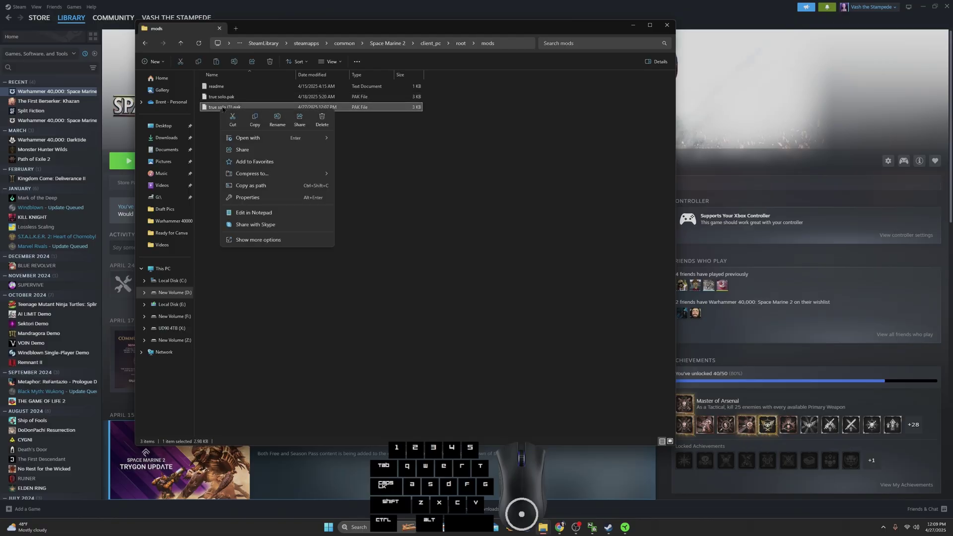
{"action": "left_click", "coordinate": [325, 122]}
{"action": "left_click_drag", "start_coordinate": [234, 167], "coordinate": [251, 119]}
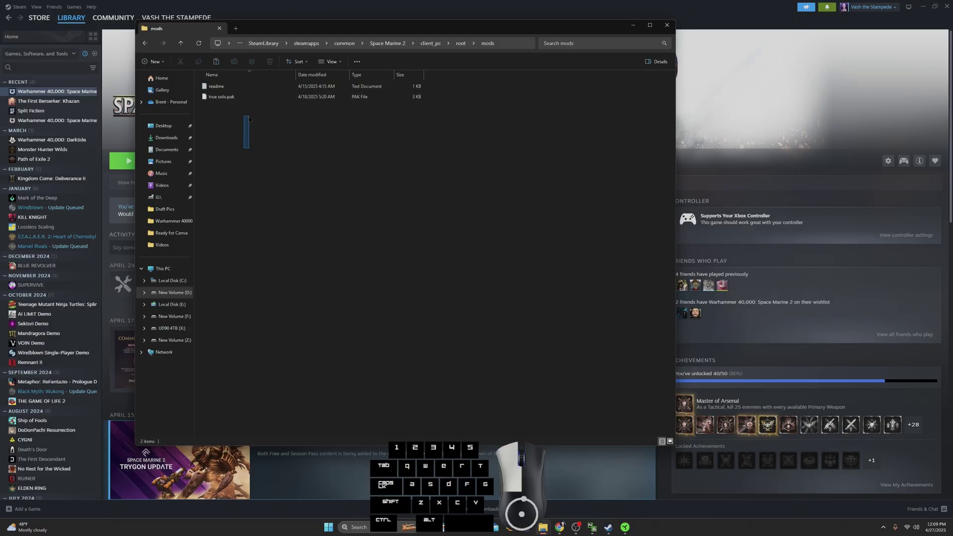
{"action": "left_click", "coordinate": [778, 115]}
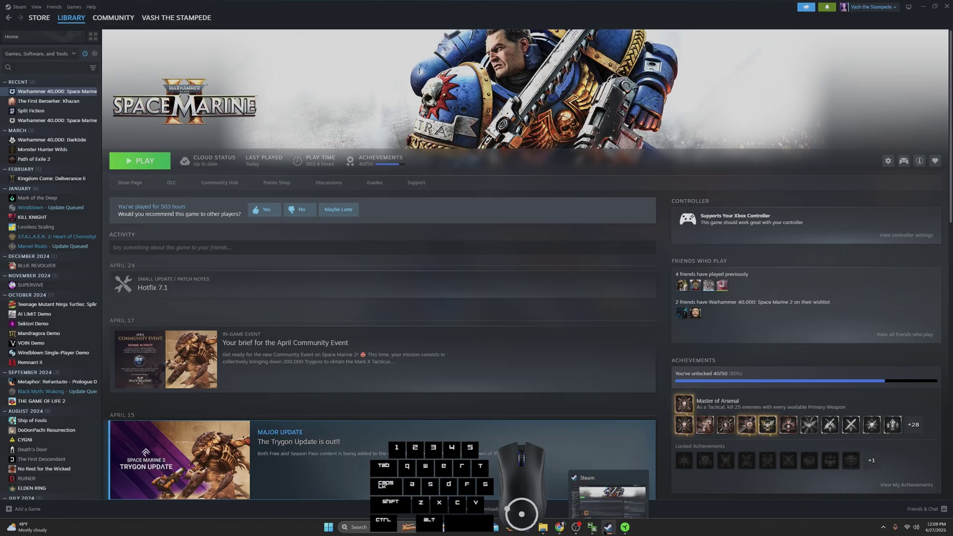
{"action": "mouse_move", "coordinate": [609, 528]}
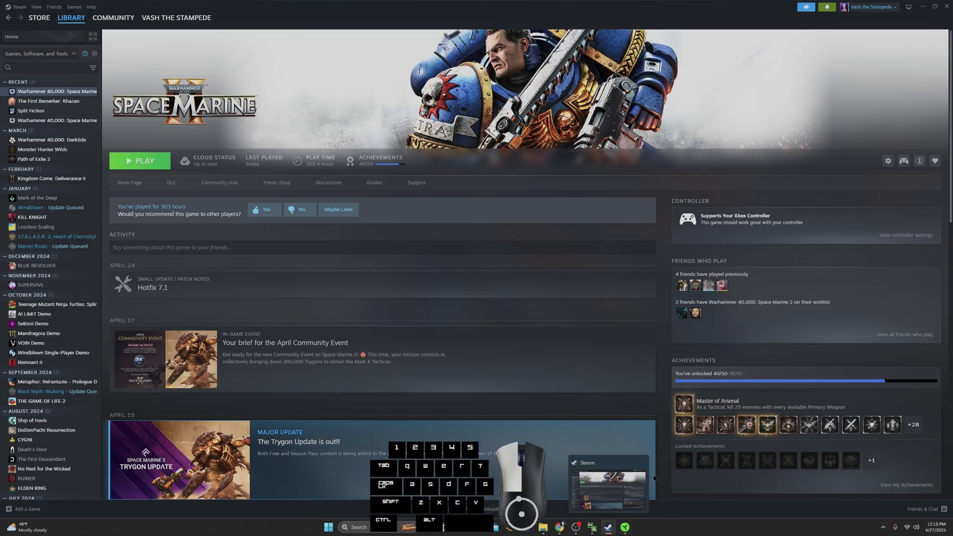
- Launch Warhammer 40,000: Space Marine 2 from Steam, choosing the main game over the Artbook
{"action": "left_click", "coordinate": [140, 161]}
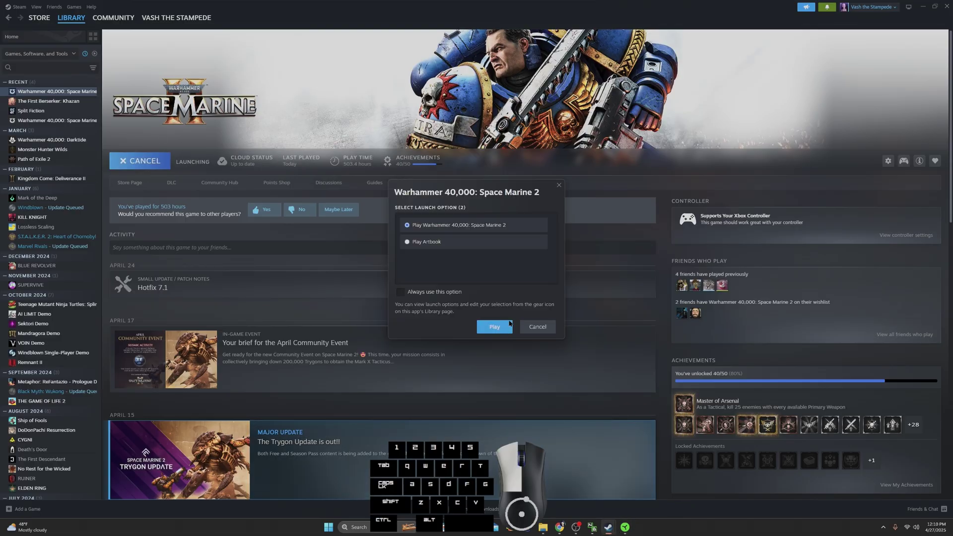
{"action": "left_click", "coordinate": [495, 327]}
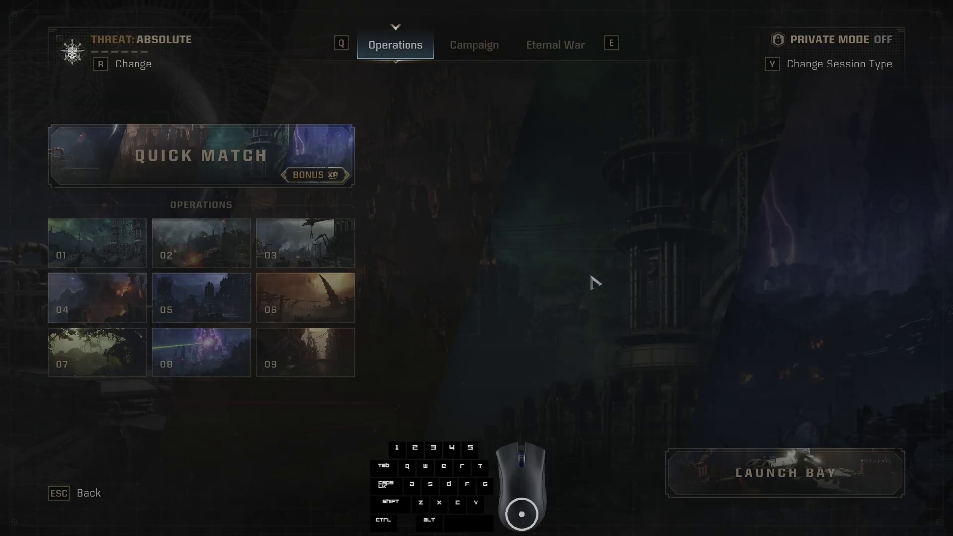
{"action": "mouse_move", "coordinate": [826, 39]}
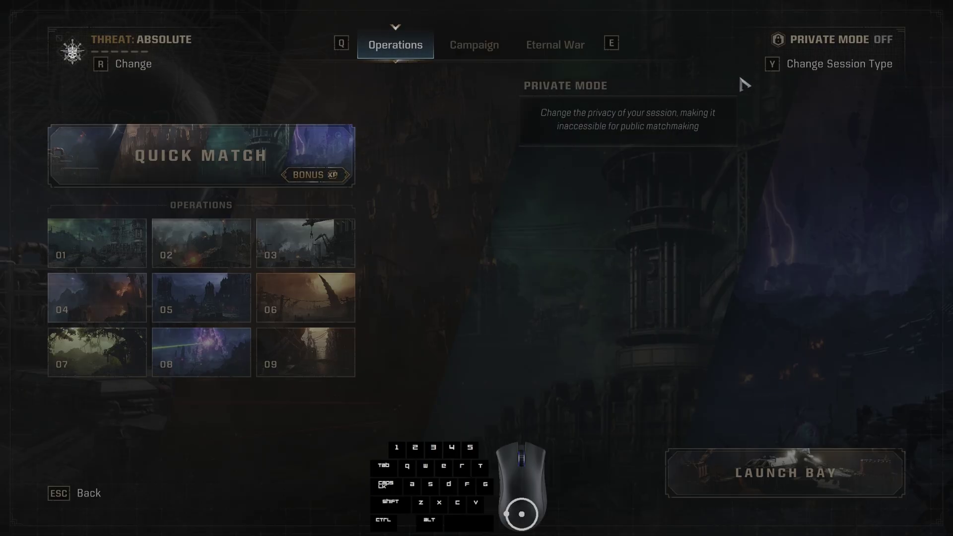
- Switch the session type to Private Mode ON
{"action": "left_click", "coordinate": [773, 65]}
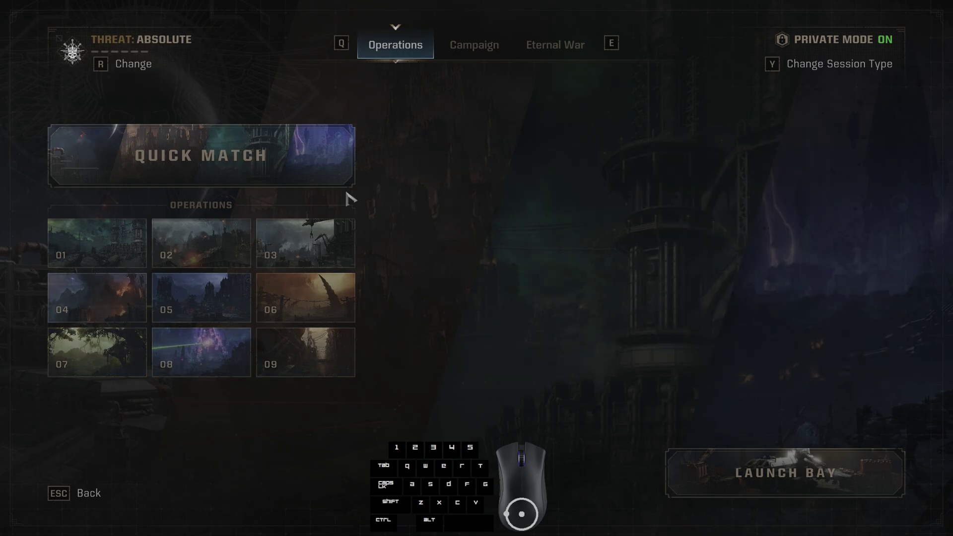
- Return to File Explorer and confirm true solo.pak (3 KB) sits beside readme in mods
{"action": "key", "text": "super"}
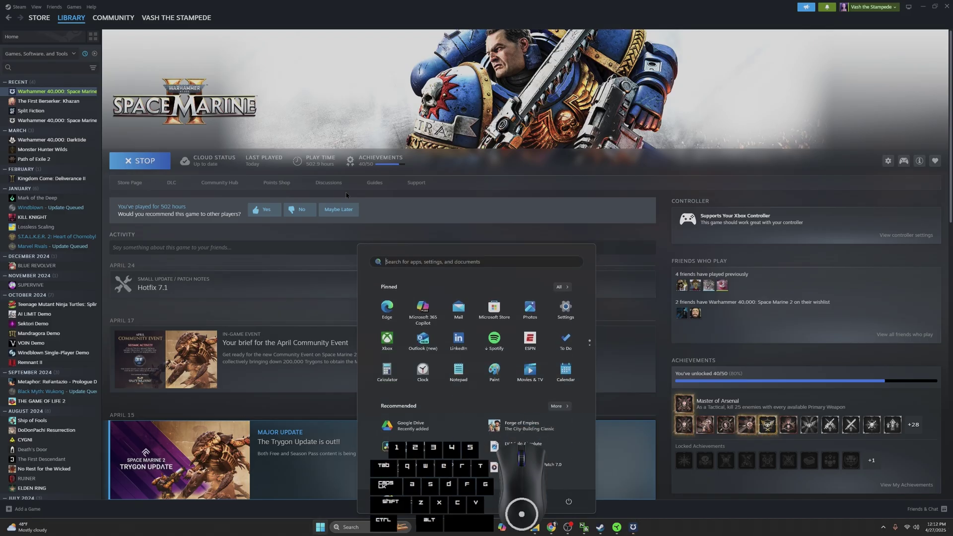
{"action": "left_click", "coordinate": [602, 483]}
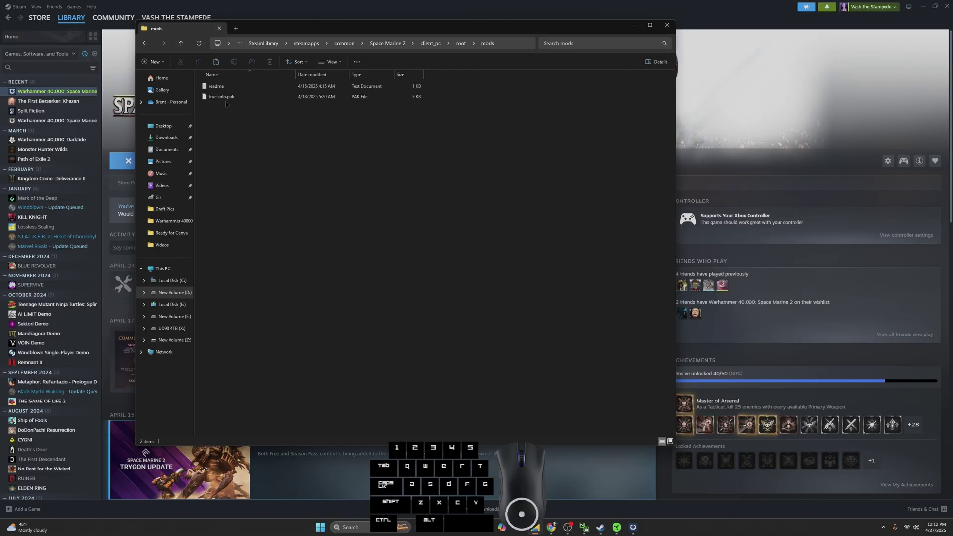
{"action": "right_click", "coordinate": [226, 103]}
{"action": "left_click", "coordinate": [257, 110]}
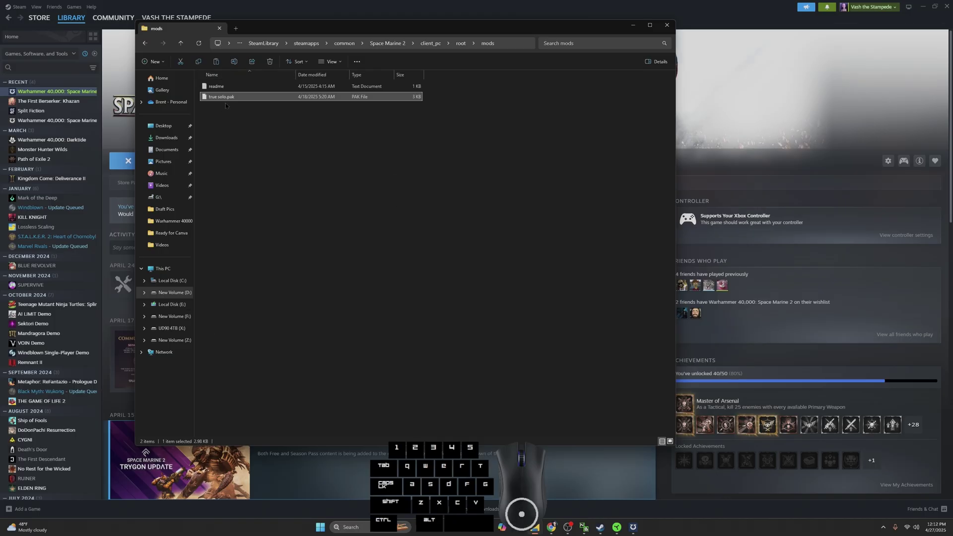
{"action": "left_click", "coordinate": [239, 136]}
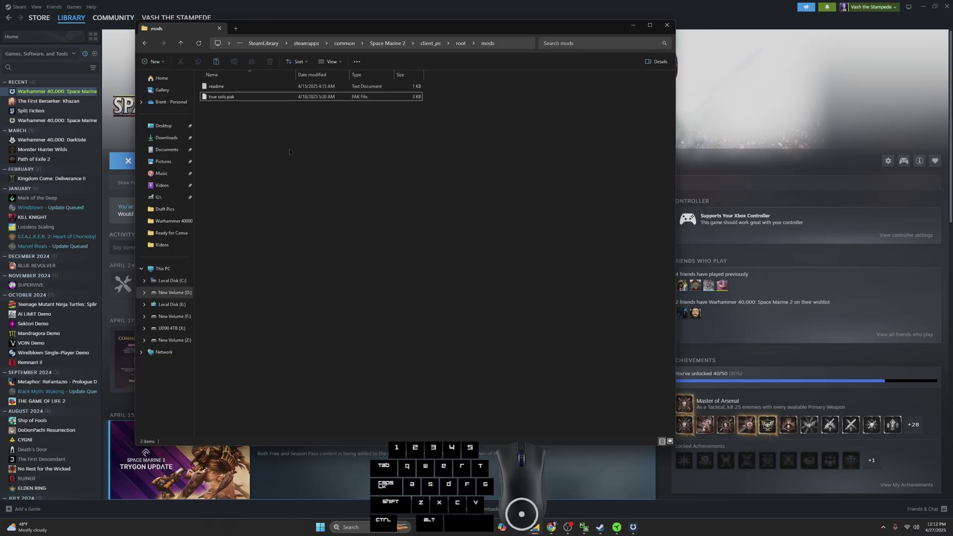
{"action": "left_click", "coordinate": [227, 97]}
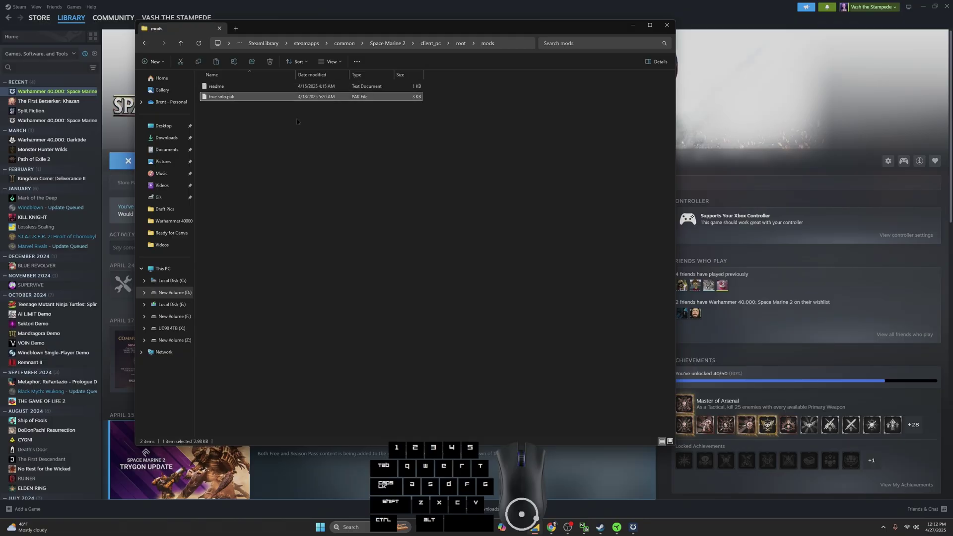
{"action": "left_click", "coordinate": [262, 147]}
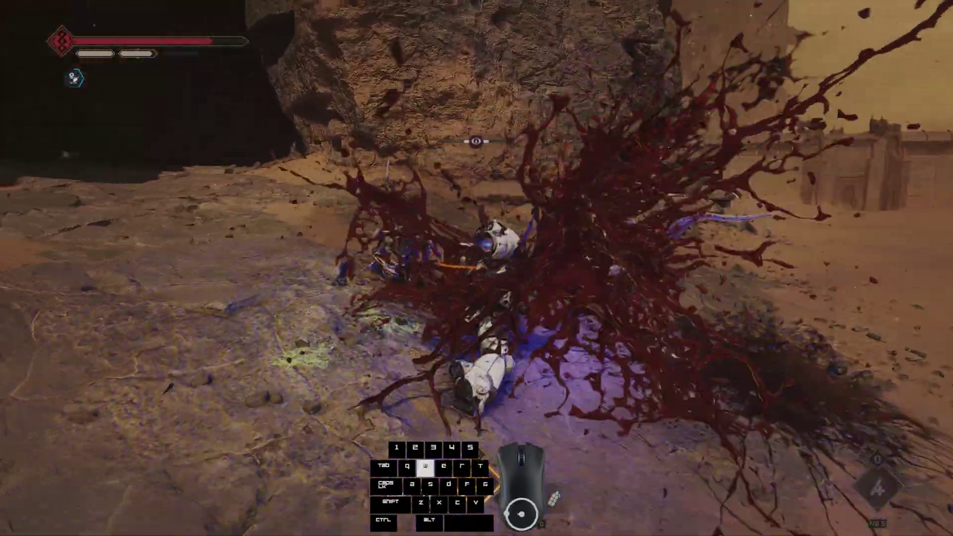
- Strike the nearby Tyranid warrior with the hammer in the desert canyon fight
{"action": "left_click", "coordinate": [477, 268]}
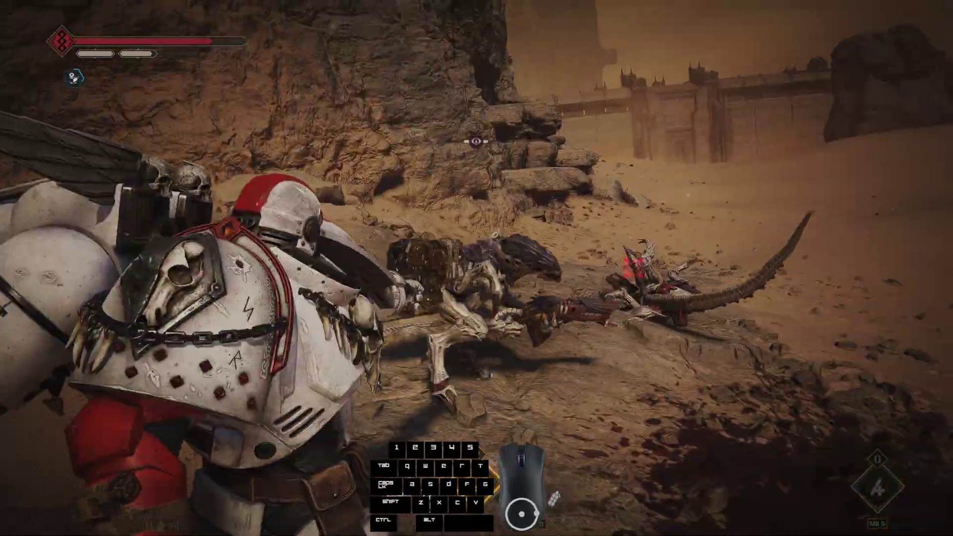